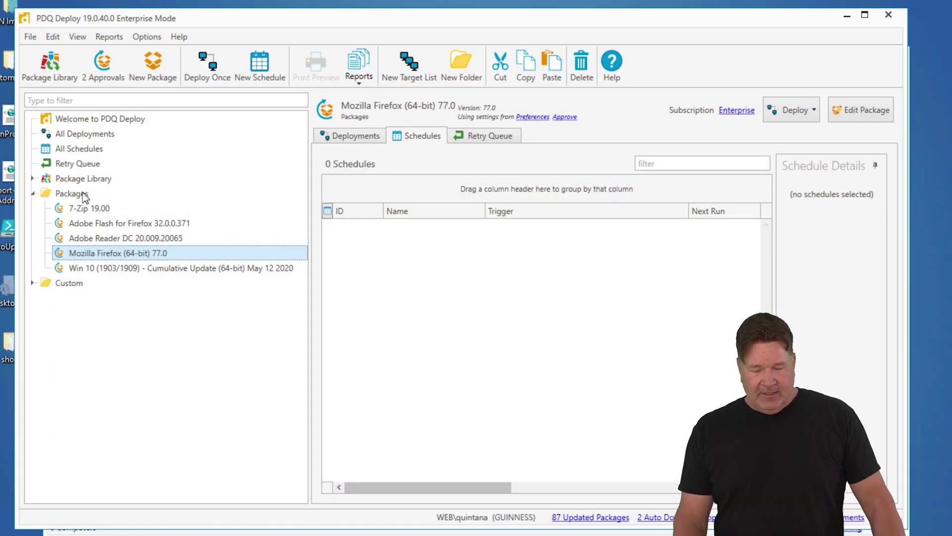
Switch to PDQ Inventory, browse the Chrome Enterprise collections and open Chrome Enterprise (Latest)'s filter definition.
{"action": "key", "text": "alt+Tab"}
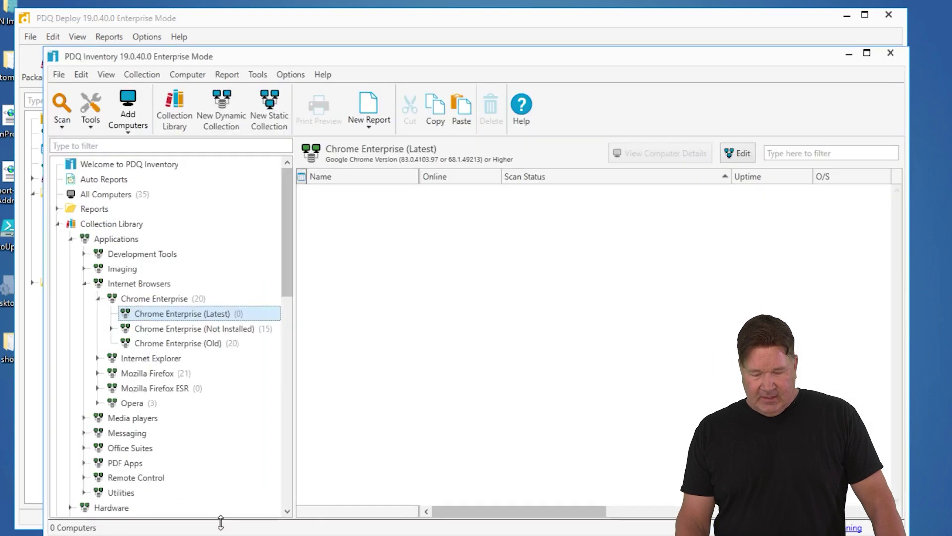
{"action": "left_click", "coordinate": [162, 300]}
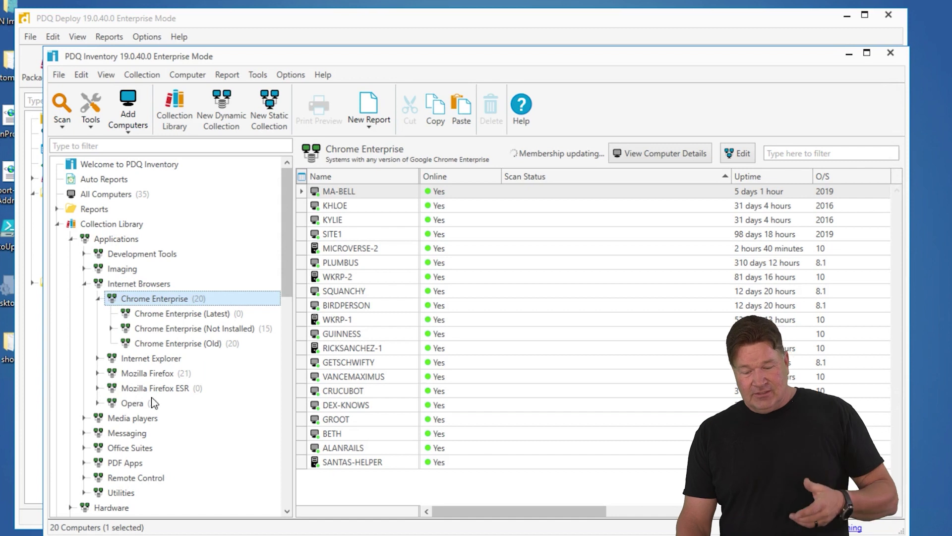
{"action": "left_click", "coordinate": [189, 313]}
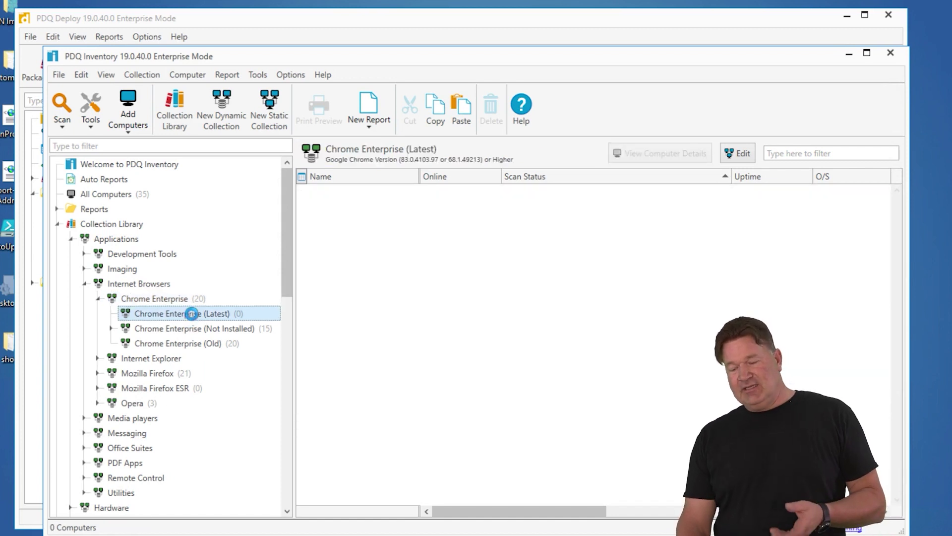
{"action": "double_click", "coordinate": [191, 313]}
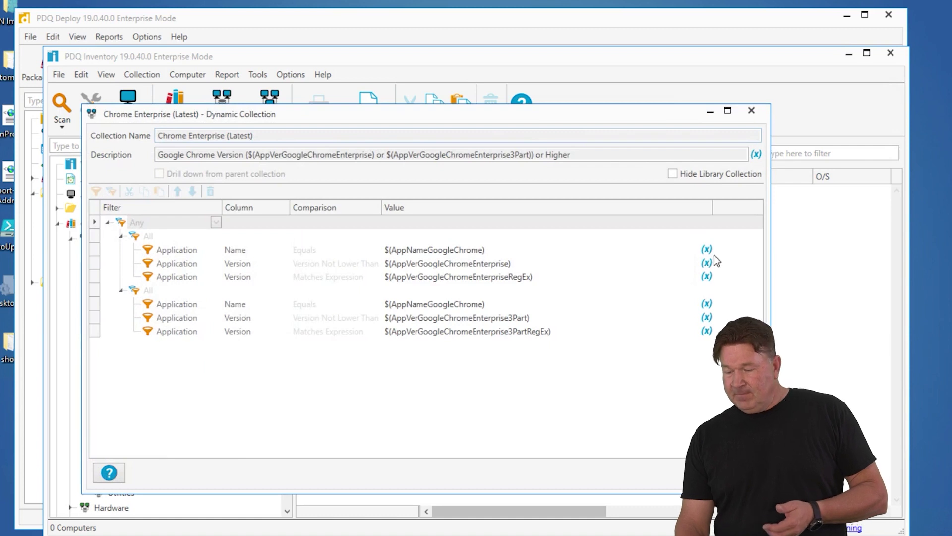
Close the Chrome Enterprise (Latest) filter editor and list the 20 computers in Chrome Enterprise (Old).
{"action": "mouse_move", "coordinate": [708, 252]}
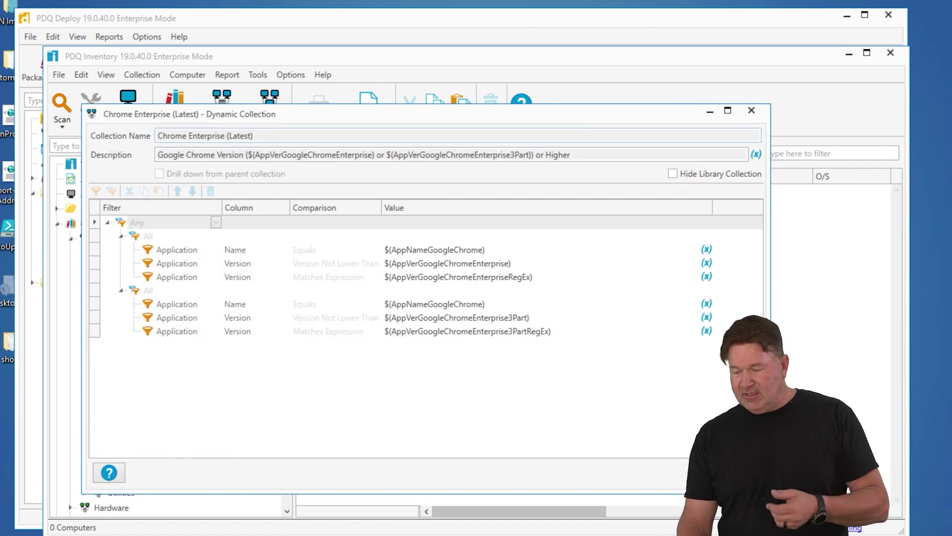
{"action": "key", "text": "Escape"}
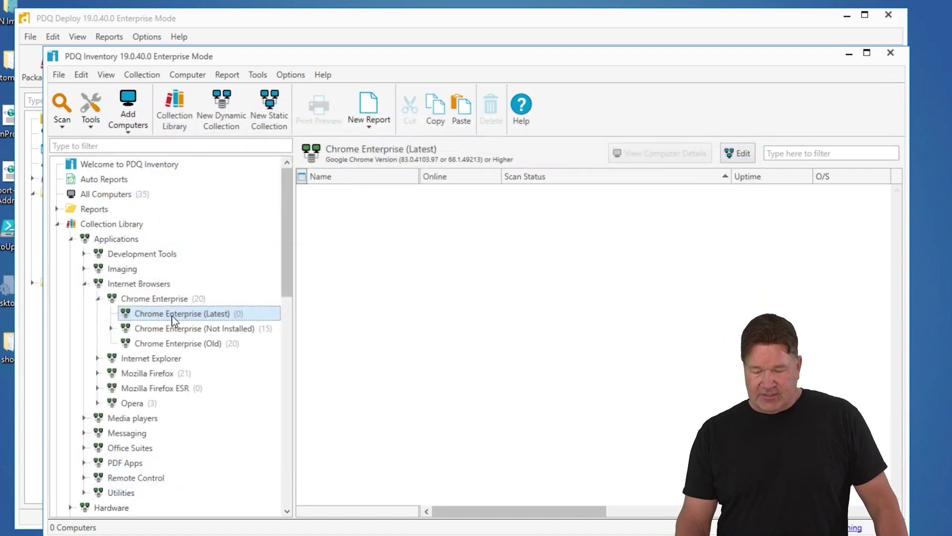
{"action": "left_click", "coordinate": [228, 345]}
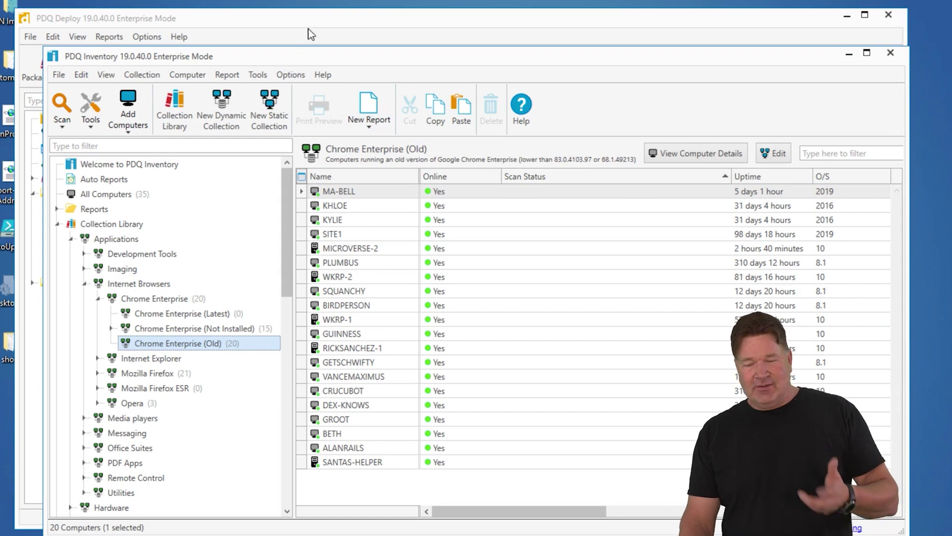
Download Google Chrome Enterprise 83.0.4103.97 from the Package Library, searching 'chrome', then clear the filter.
{"action": "left_click", "coordinate": [320, 24]}
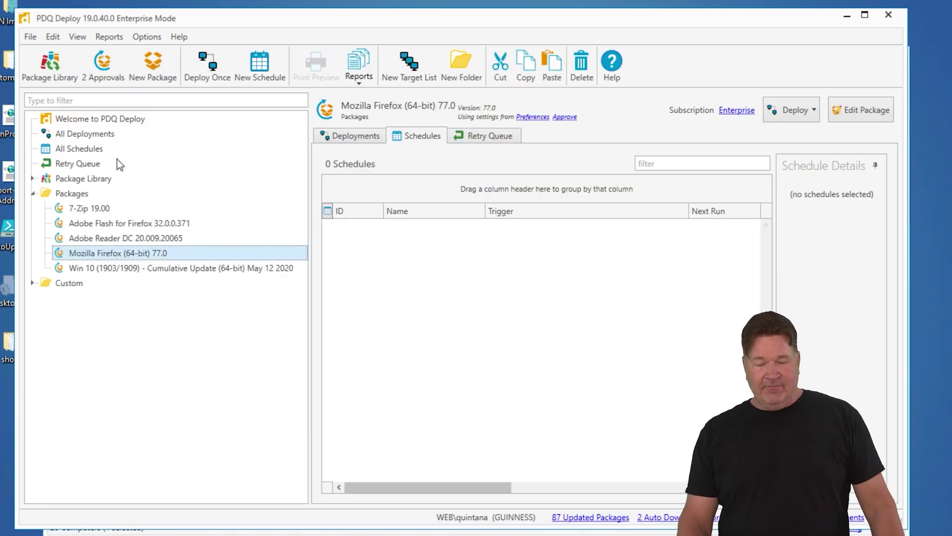
{"action": "left_click", "coordinate": [95, 182]}
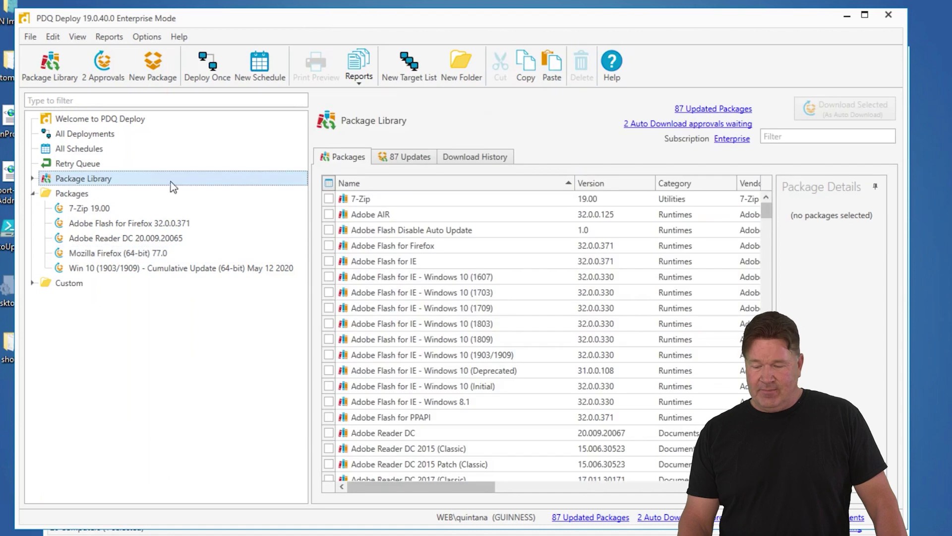
{"action": "type", "text": "chrome"}
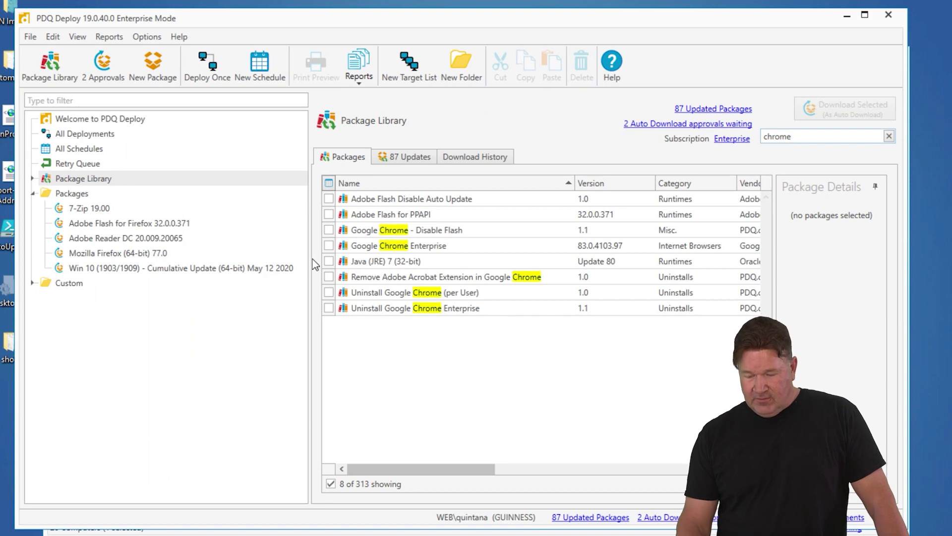
{"action": "left_click", "coordinate": [330, 245]}
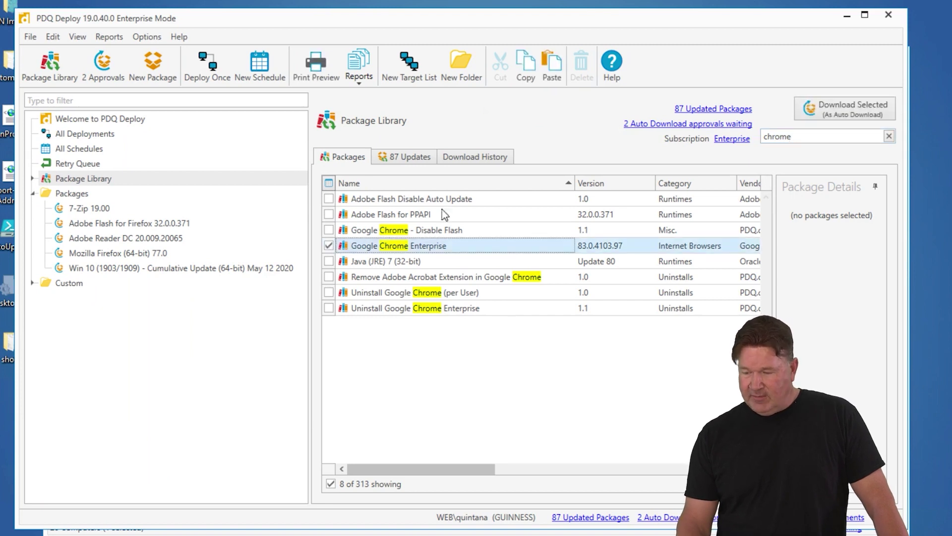
{"action": "left_click", "coordinate": [814, 114]}
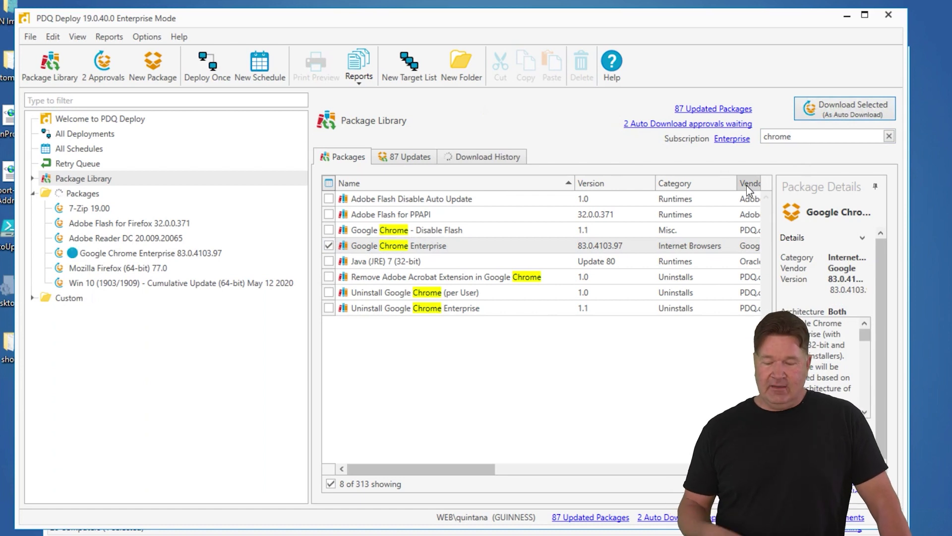
{"action": "left_click", "coordinate": [889, 136]}
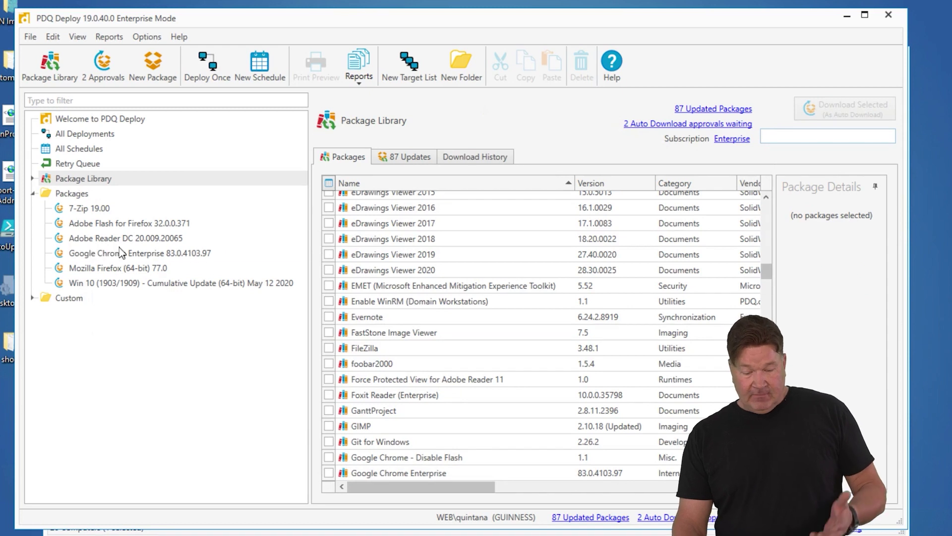
{"action": "left_click", "coordinate": [120, 253]}
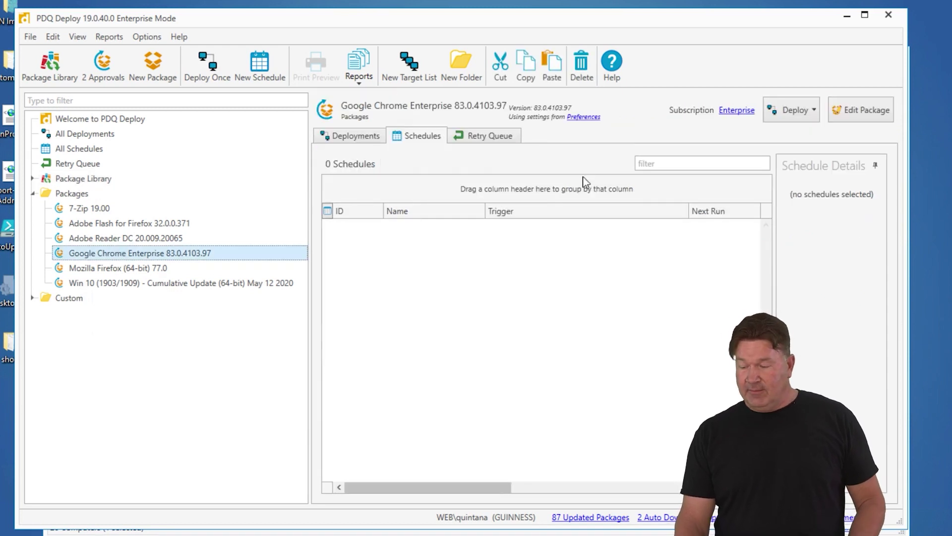
Create a new schedule for the Google Chrome Enterprise package named 'Chrome'.
{"action": "left_click", "coordinate": [813, 111]}
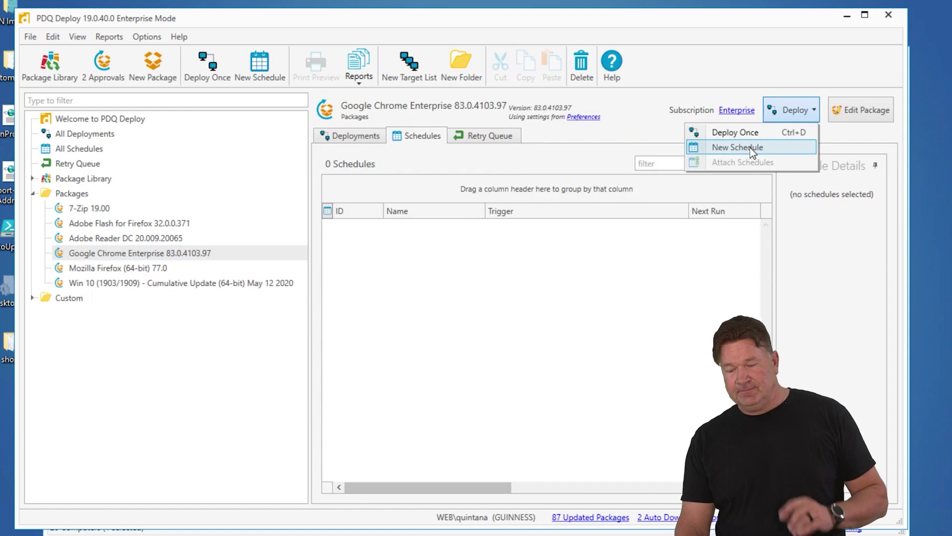
{"action": "left_click", "coordinate": [749, 148]}
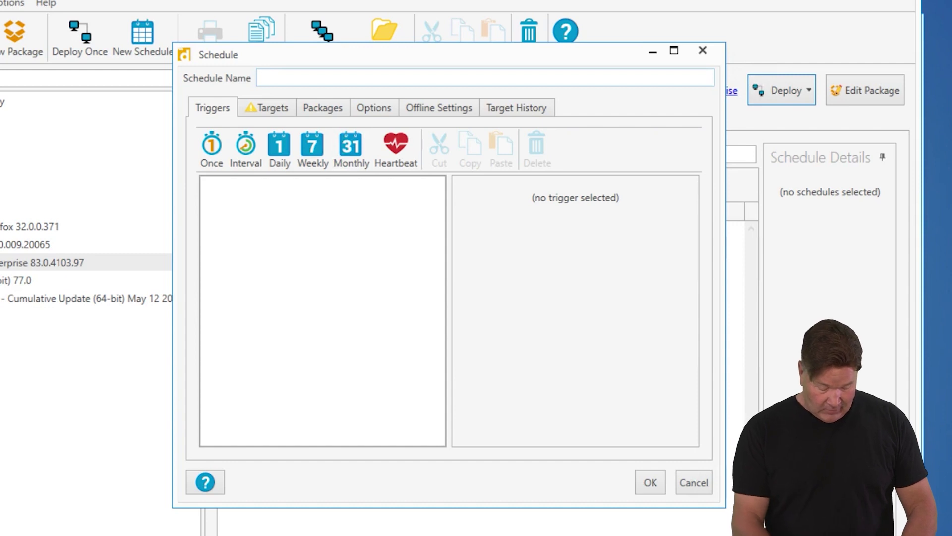
{"action": "type", "text": "Chrome"}
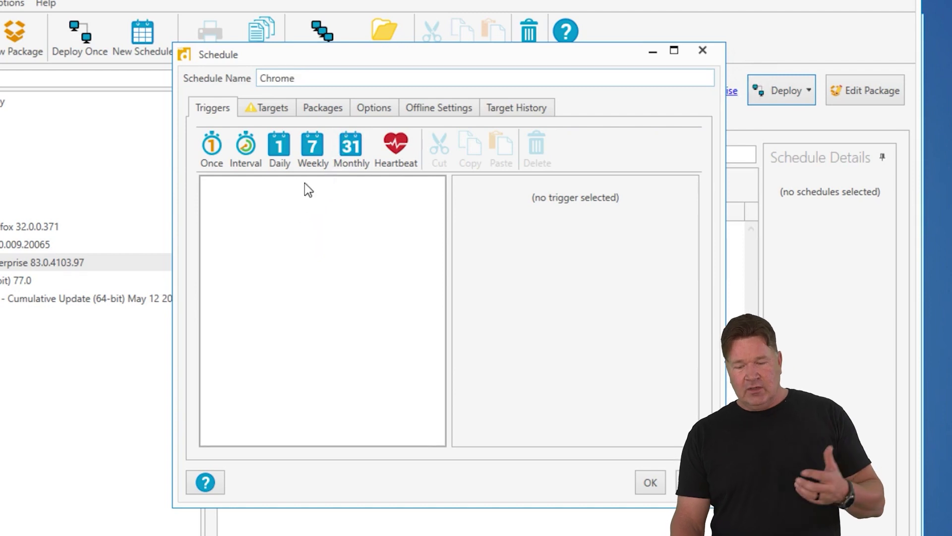
Add a weekly trigger that fires every Friday at 8:00 PM.
{"action": "left_click", "coordinate": [313, 150]}
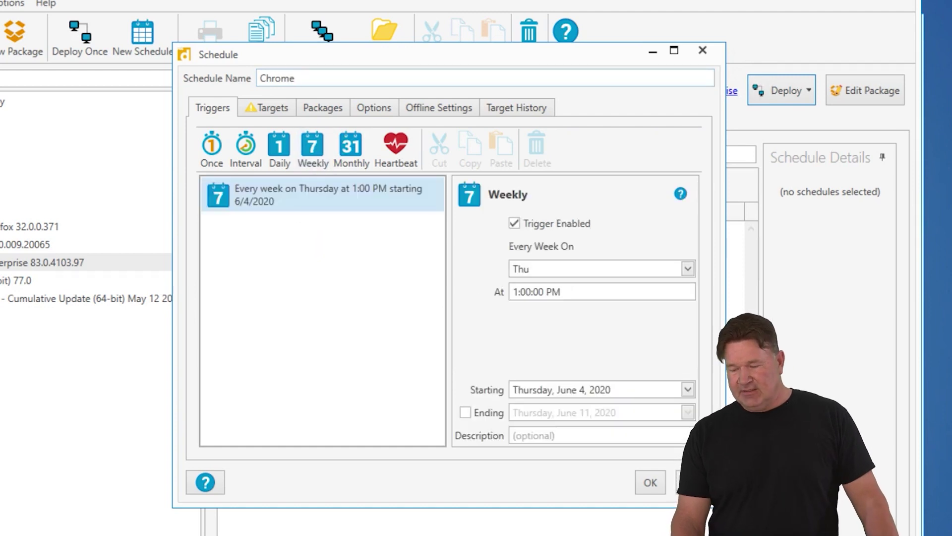
{"action": "left_click", "coordinate": [681, 267]}
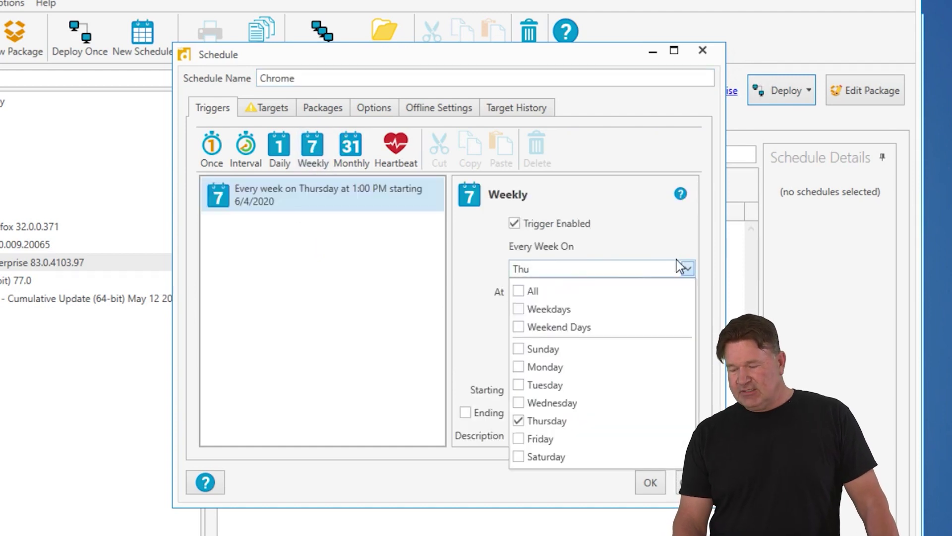
{"action": "left_click", "coordinate": [521, 439]}
{"action": "left_click", "coordinate": [519, 421]}
{"action": "left_click", "coordinate": [463, 341]}
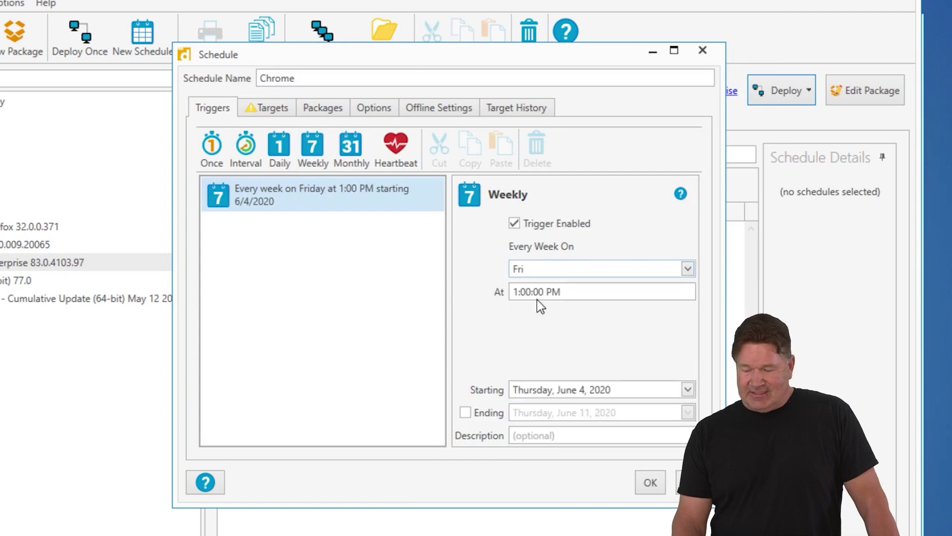
{"action": "key", "text": "Tab"}
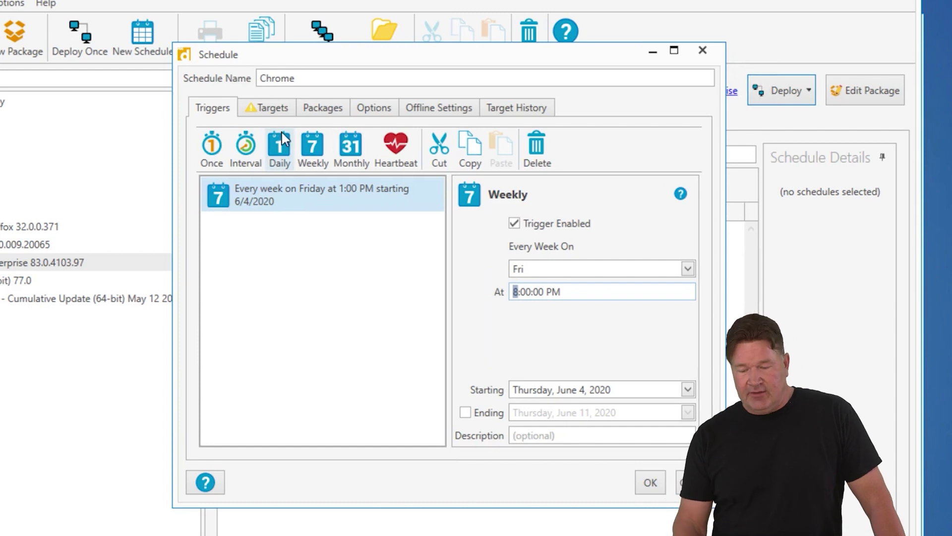
{"action": "left_click", "coordinate": [278, 108]}
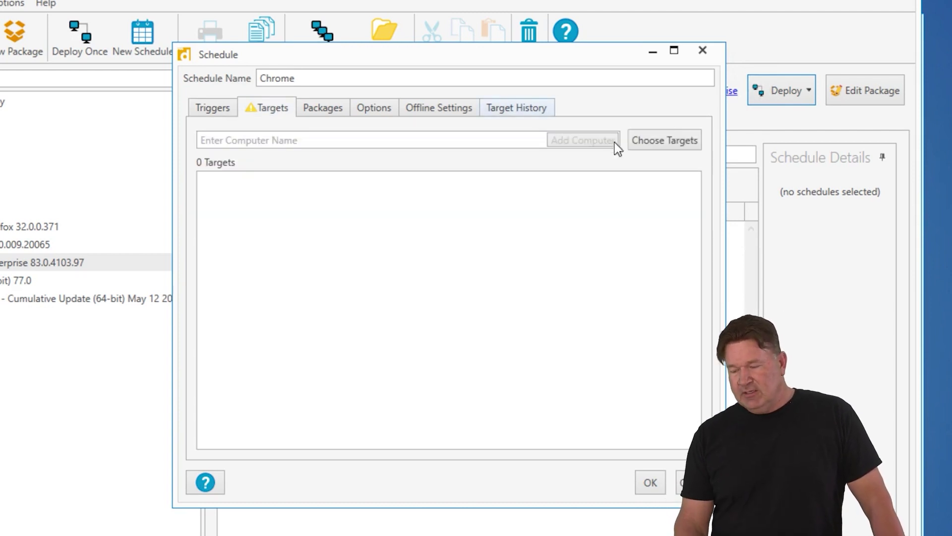
Add one computer, entered by its computer name, as the schedule's first target.
{"action": "left_click", "coordinate": [654, 140]}
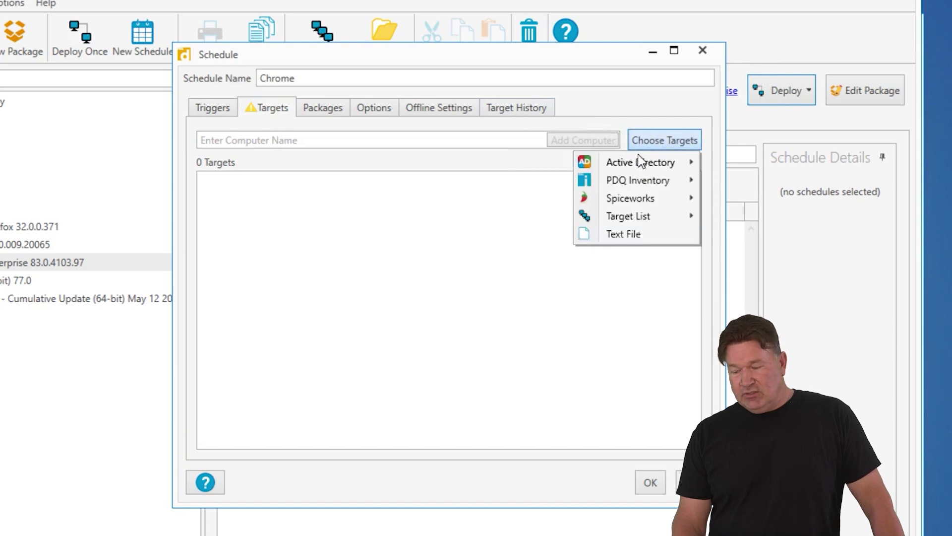
{"action": "mouse_move", "coordinate": [627, 181]}
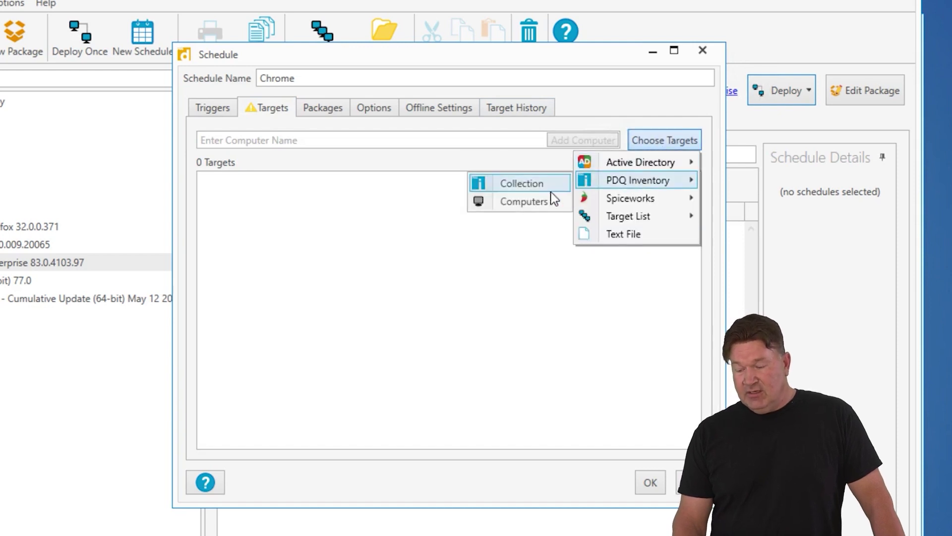
{"action": "key", "text": "Escape"}
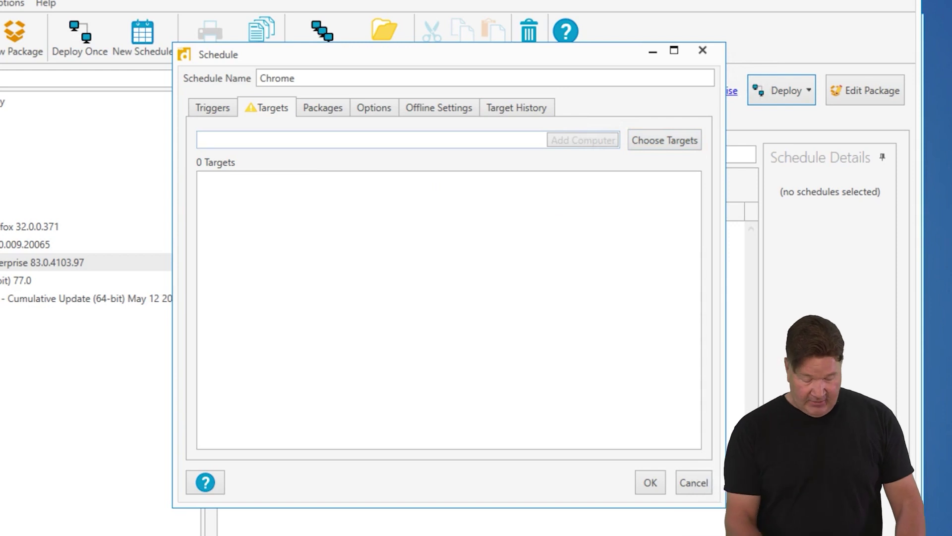
{"action": "type", "text": "alanrails"}
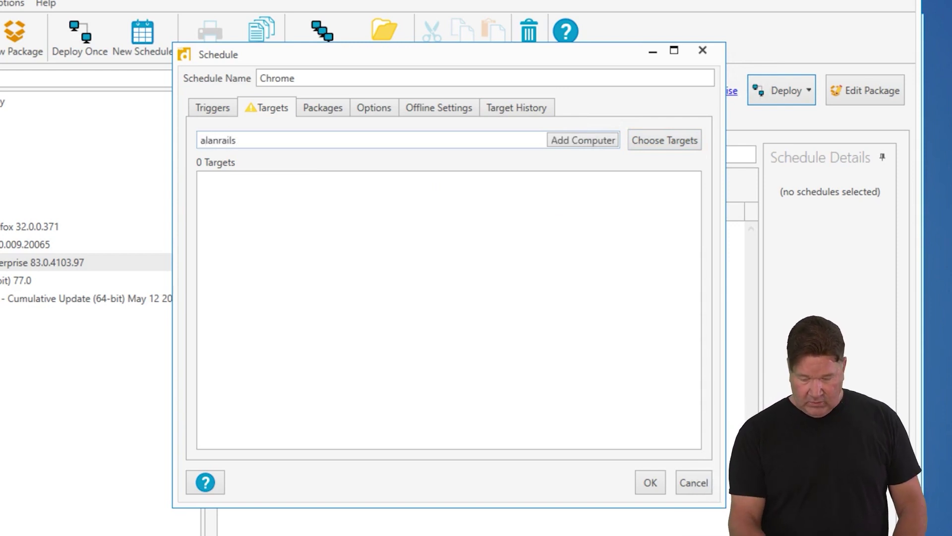
{"action": "key", "text": "Return"}
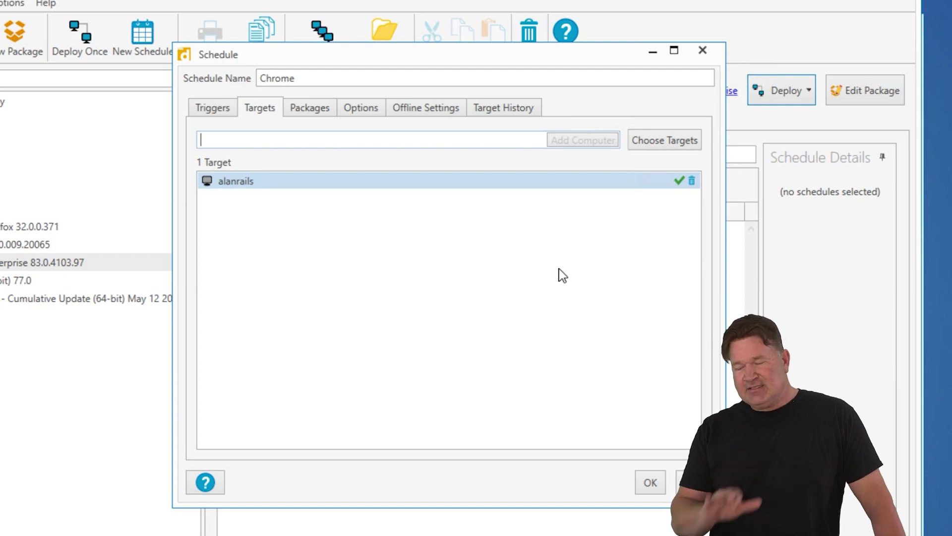
{"action": "left_click", "coordinate": [667, 139]}
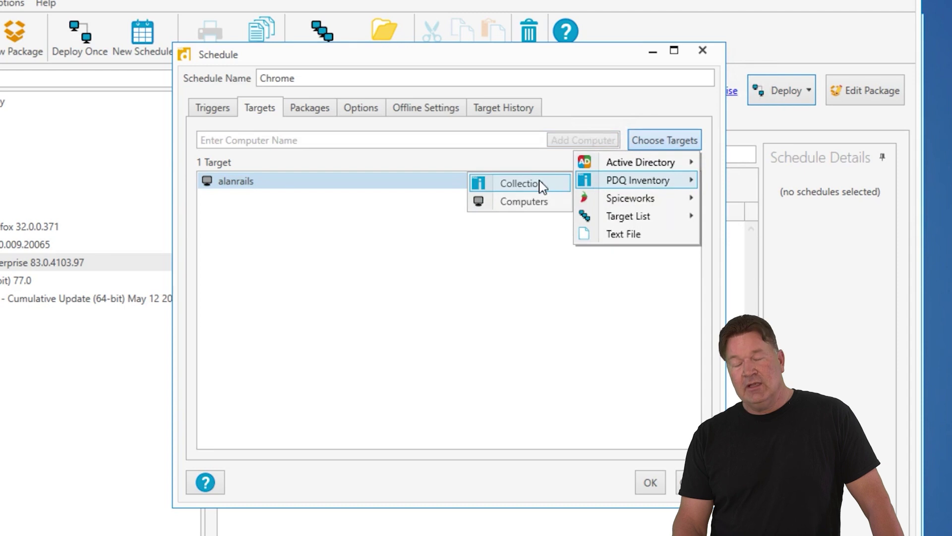
Add the PDQ Inventory collection Chrome Enterprise (Old), under Internet Browsers, as a schedule target.
{"action": "left_click", "coordinate": [540, 188]}
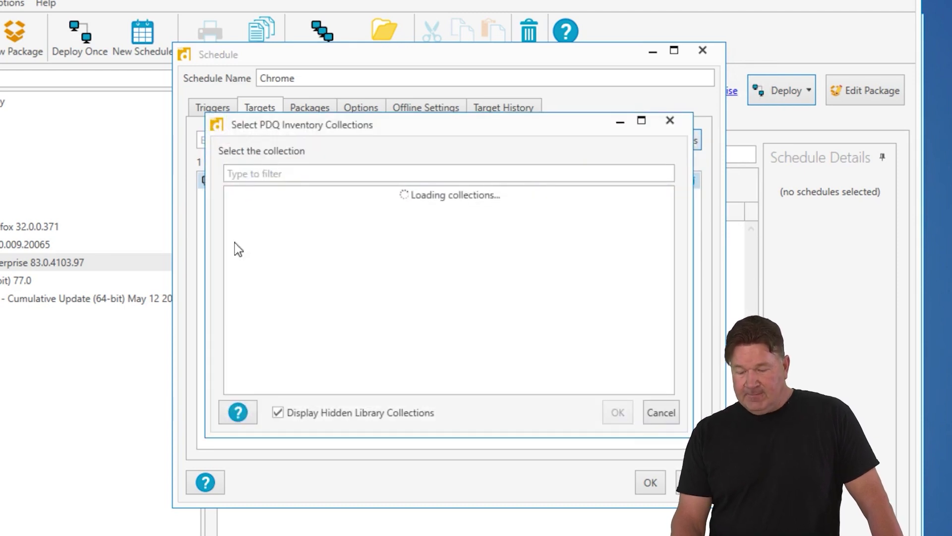
{"action": "left_click_drag", "start_coordinate": [363, 140], "coordinate": [398, 319]}
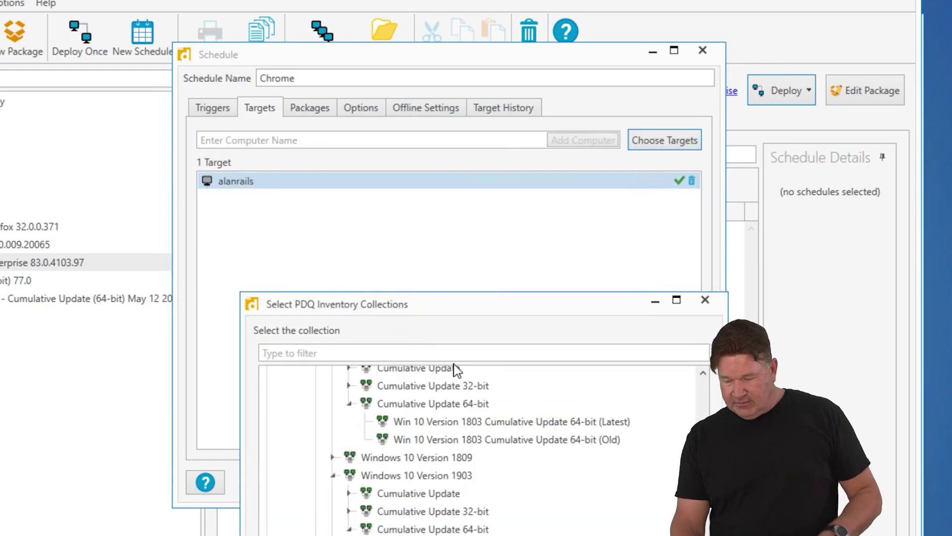
{"action": "left_click_drag", "start_coordinate": [501, 303], "coordinate": [431, 164]}
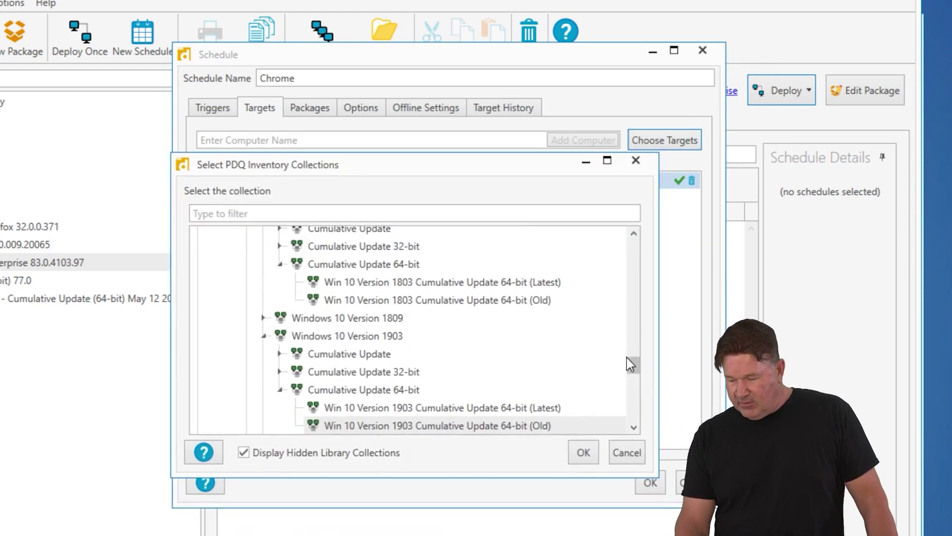
{"action": "left_click_drag", "start_coordinate": [630, 364], "coordinate": [611, 235]}
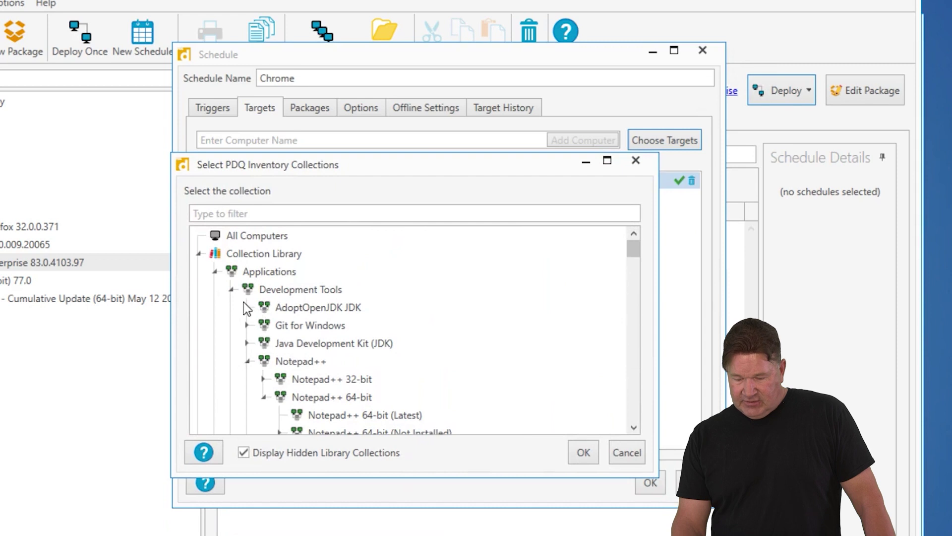
{"action": "left_click", "coordinate": [231, 289]}
{"action": "left_click", "coordinate": [229, 325]}
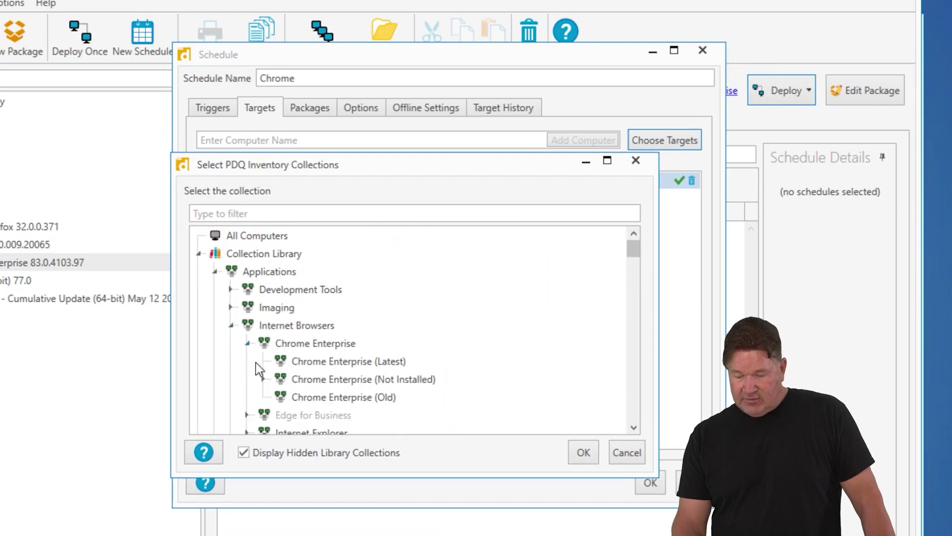
{"action": "left_click", "coordinate": [340, 398]}
{"action": "left_click", "coordinate": [583, 452]}
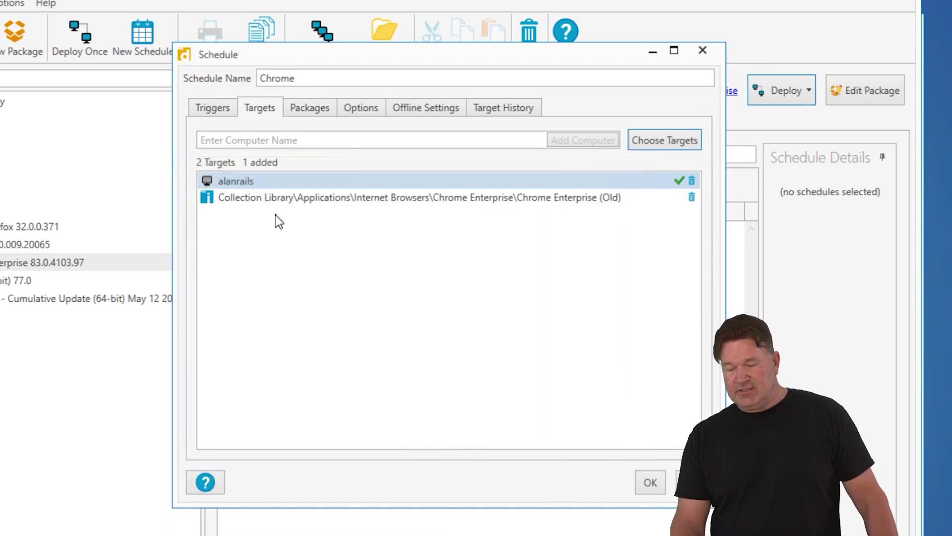
Delete the single-computer target so only the Chrome Enterprise (Old) collection remains.
{"action": "left_click", "coordinate": [267, 181]}
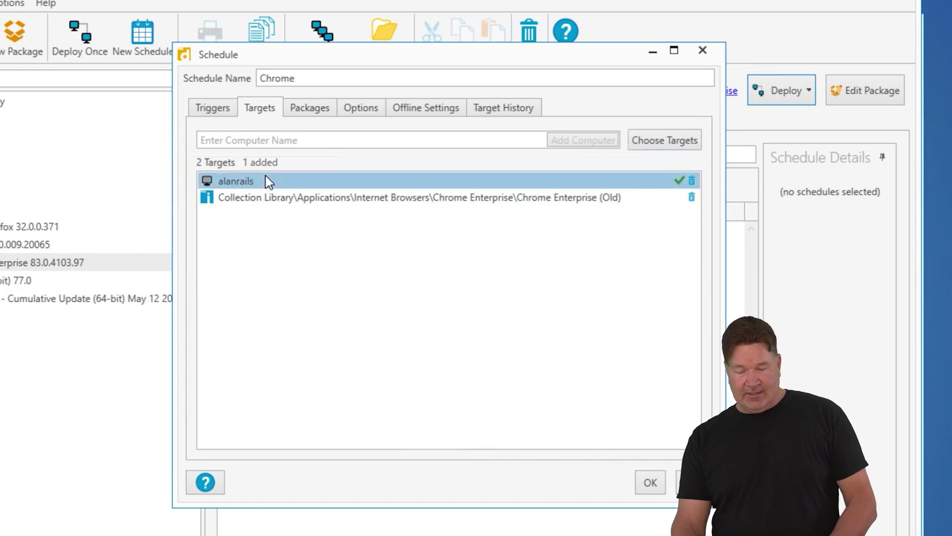
{"action": "key", "text": "Delete"}
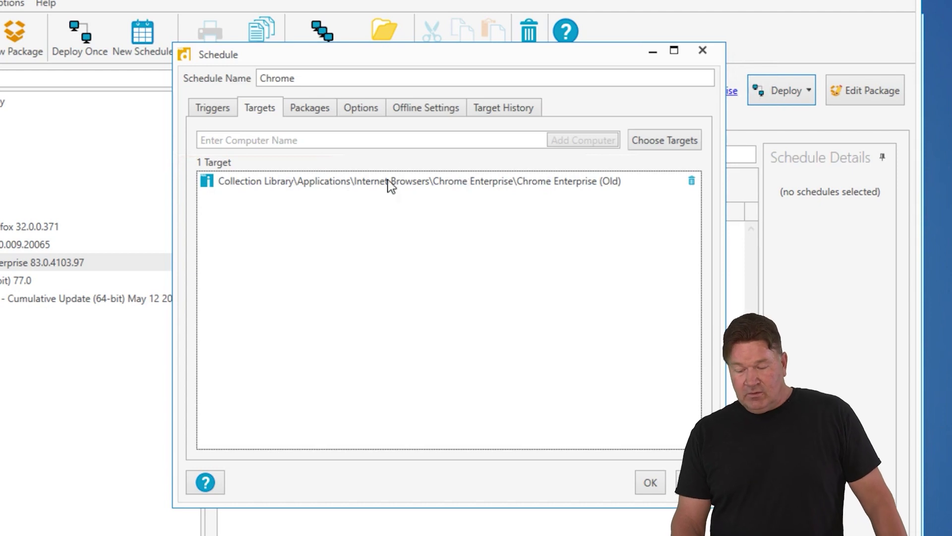
{"action": "left_click", "coordinate": [318, 110]}
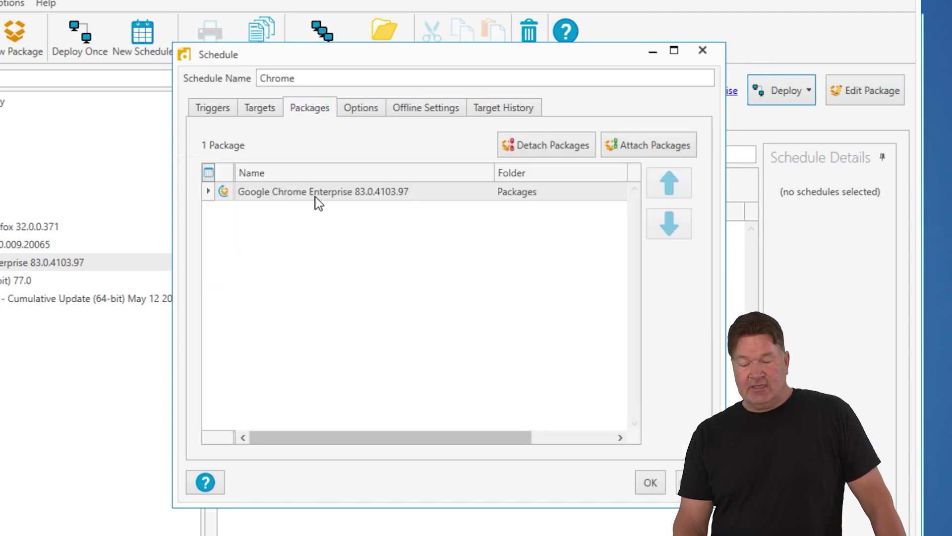
Review the schedule's deployment options and save the Chrome schedule as schedule 183.
{"action": "left_click", "coordinate": [368, 113]}
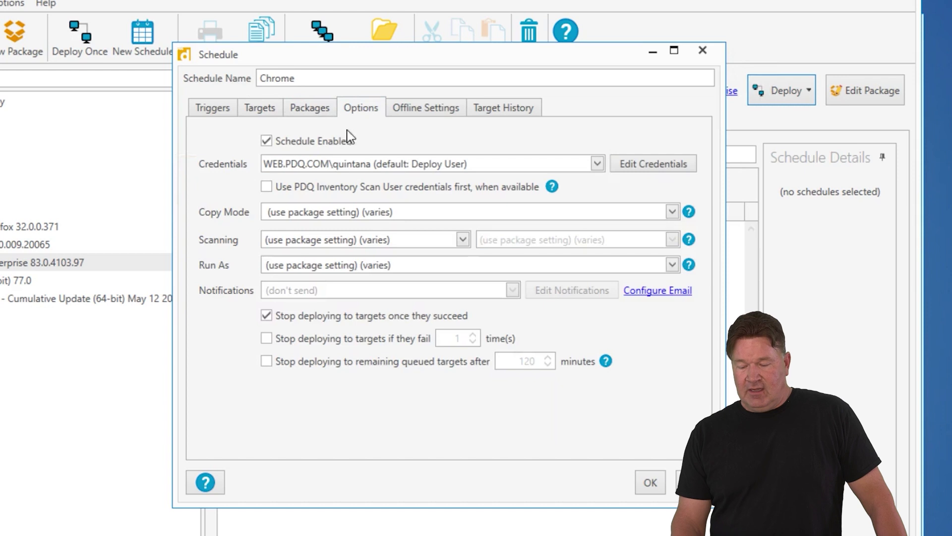
{"action": "left_click", "coordinate": [651, 481]}
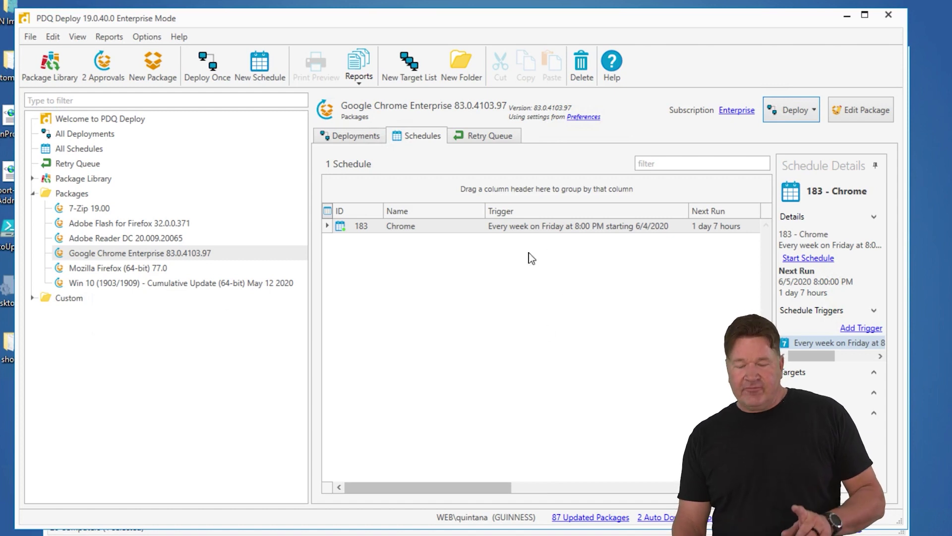
{"action": "key", "text": "alt+Tab"}
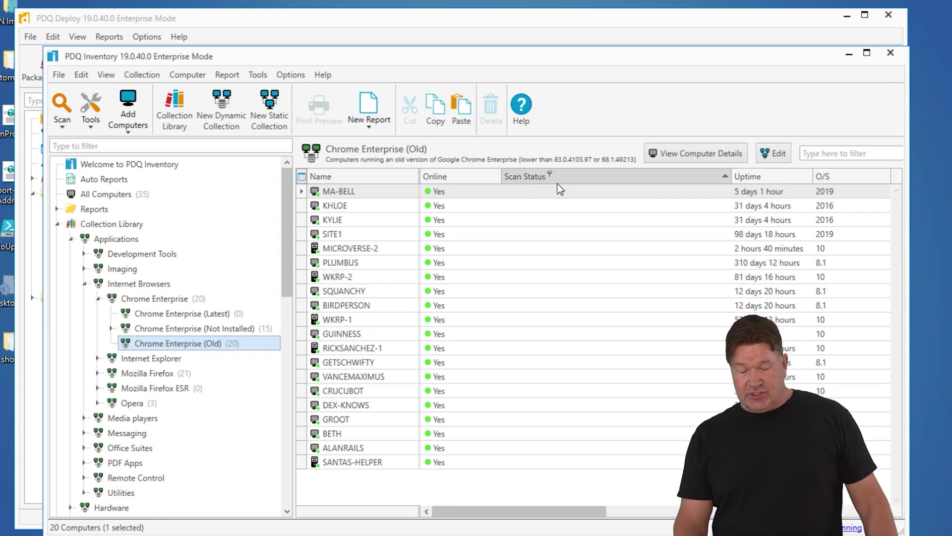
Return to PDQ Deploy and bring up its Preferences at the Performance settings.
{"action": "left_click", "coordinate": [313, 22]}
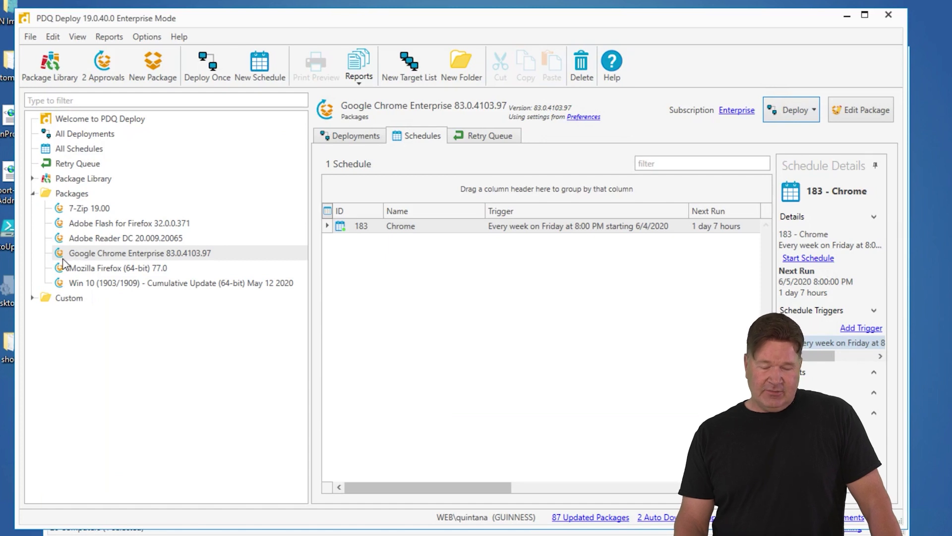
{"action": "left_click", "coordinate": [147, 37]}
{"action": "left_click", "coordinate": [87, 141]}
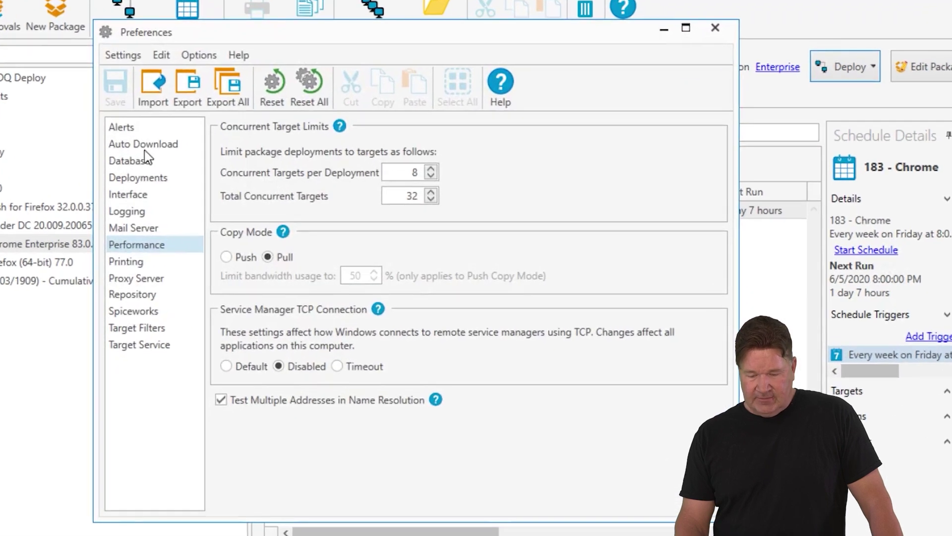
{"action": "left_click", "coordinate": [144, 145]}
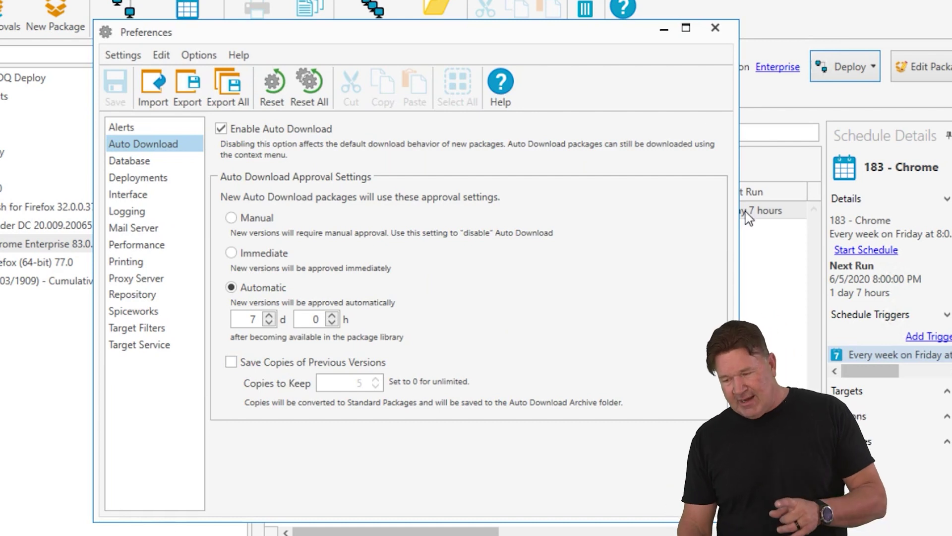
{"action": "left_click", "coordinate": [715, 27]}
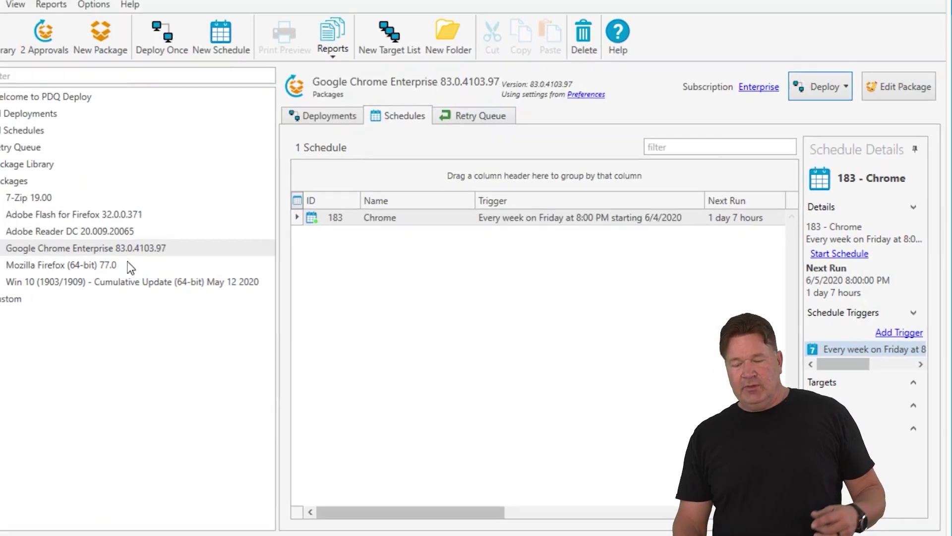